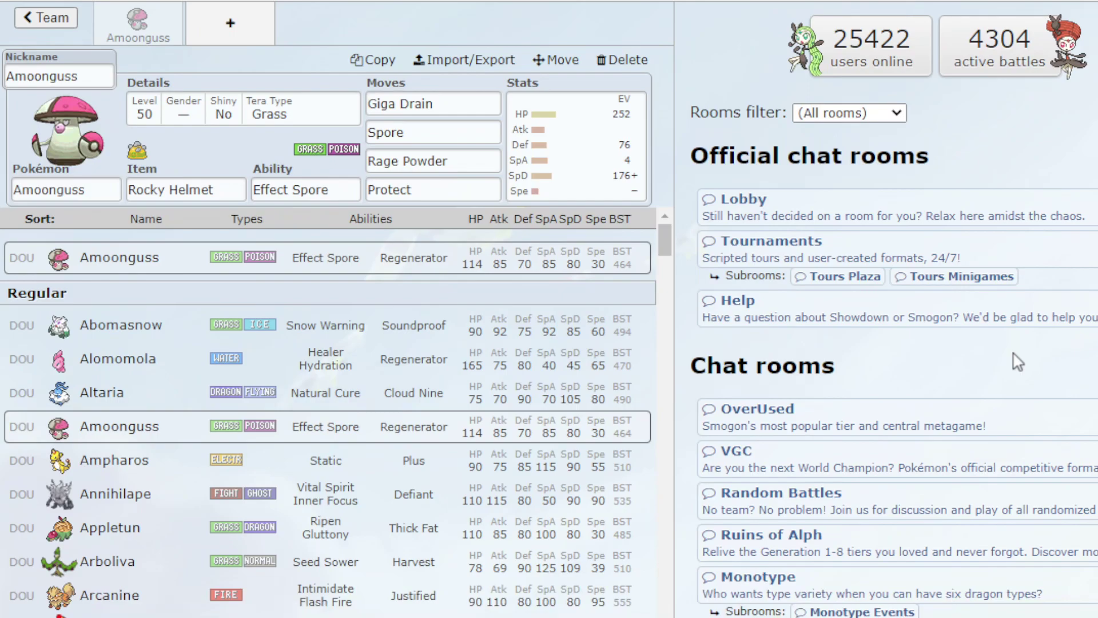
- Open Amoonguss's held item list, with Rocky Helmet as its current item
click(121, 190)
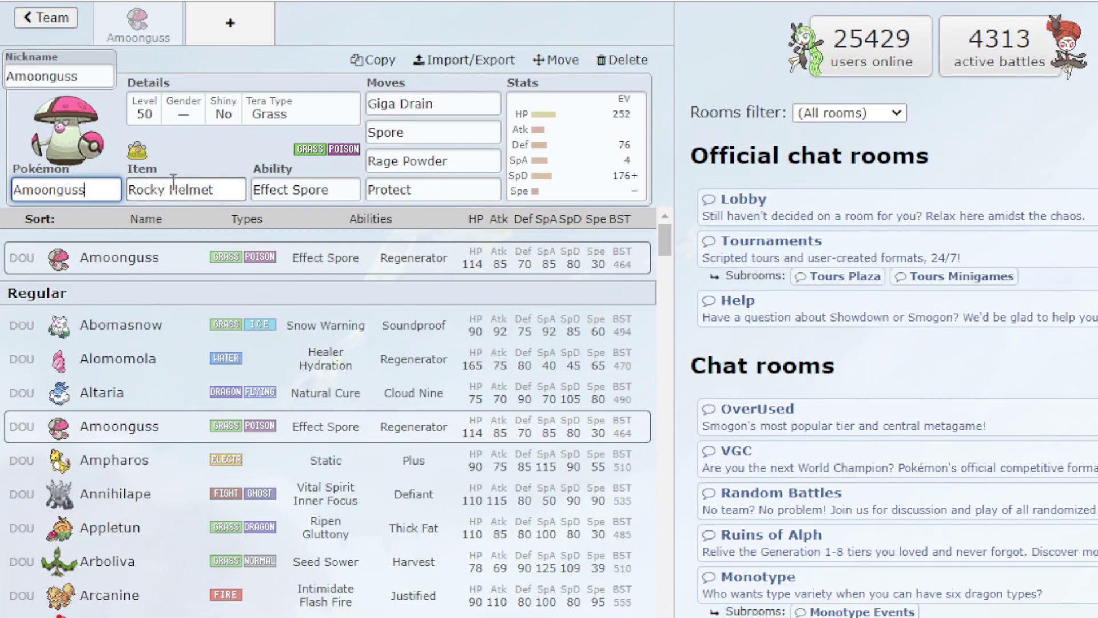
click(165, 180)
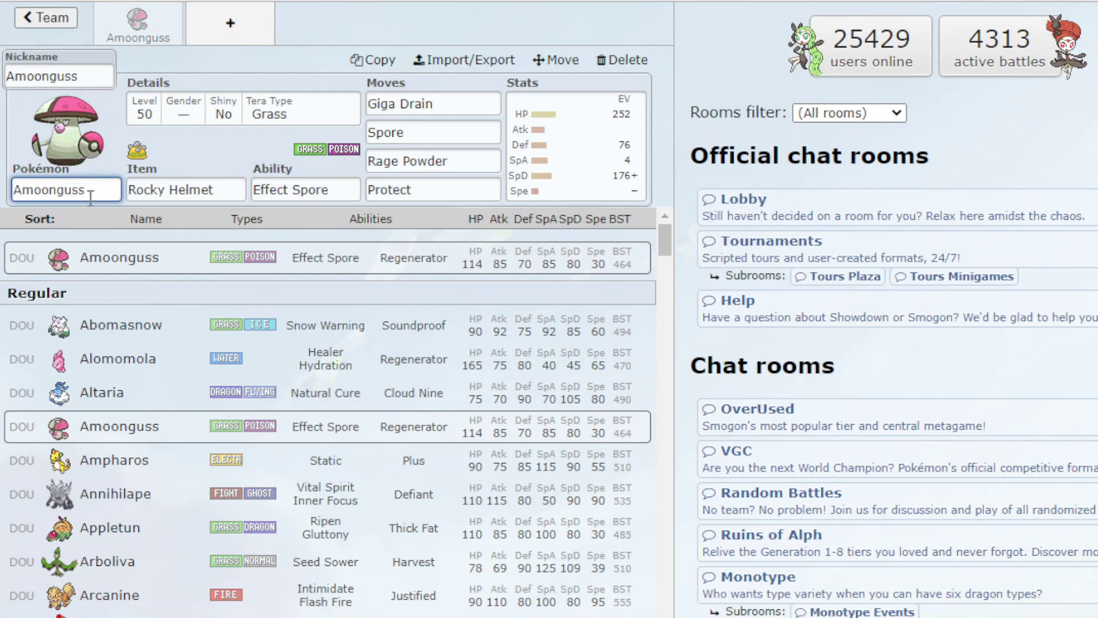
click(237, 194)
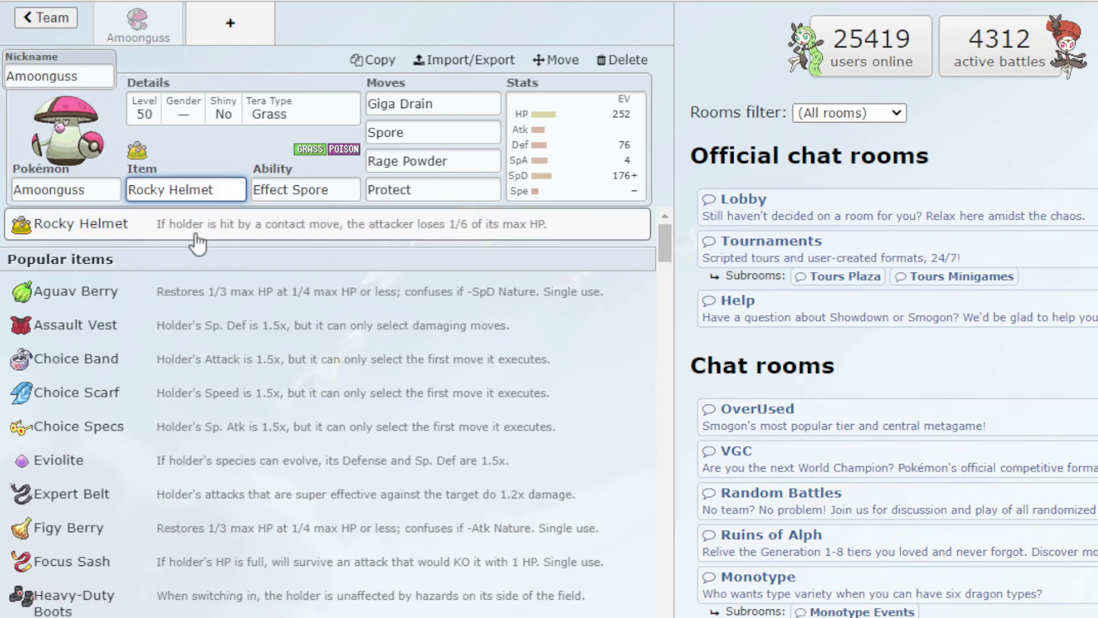
drag(220, 188, 99, 188)
click(221, 189)
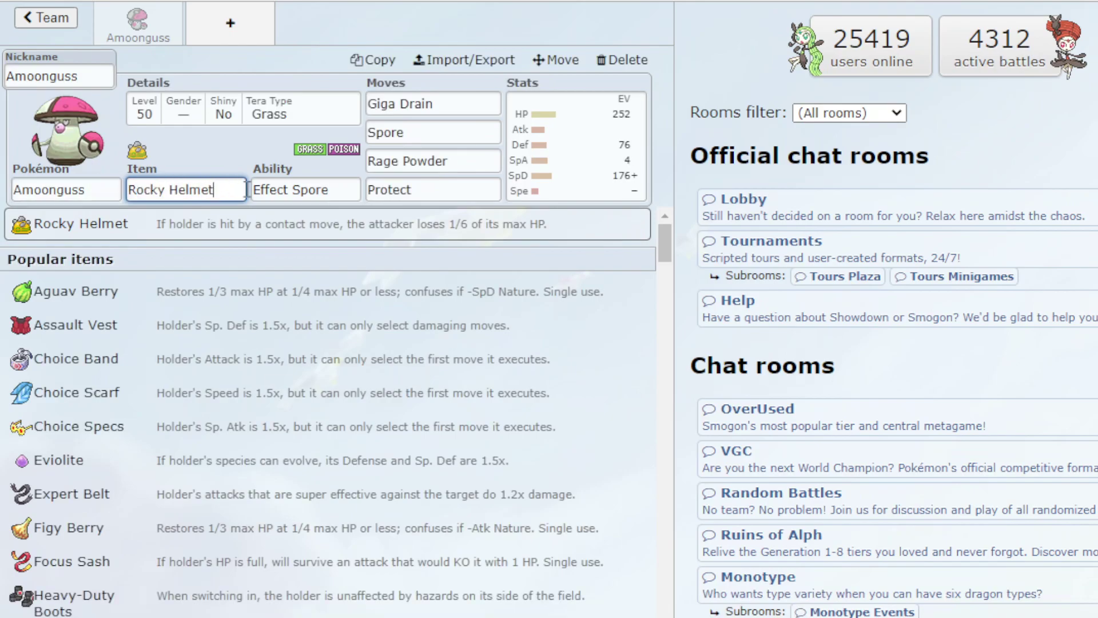
drag(220, 189, 97, 189)
click(233, 184)
- Show Amoonguss's abilities, Effect Spore and hidden Regenerator, keeping Effect Spore set
click(271, 192)
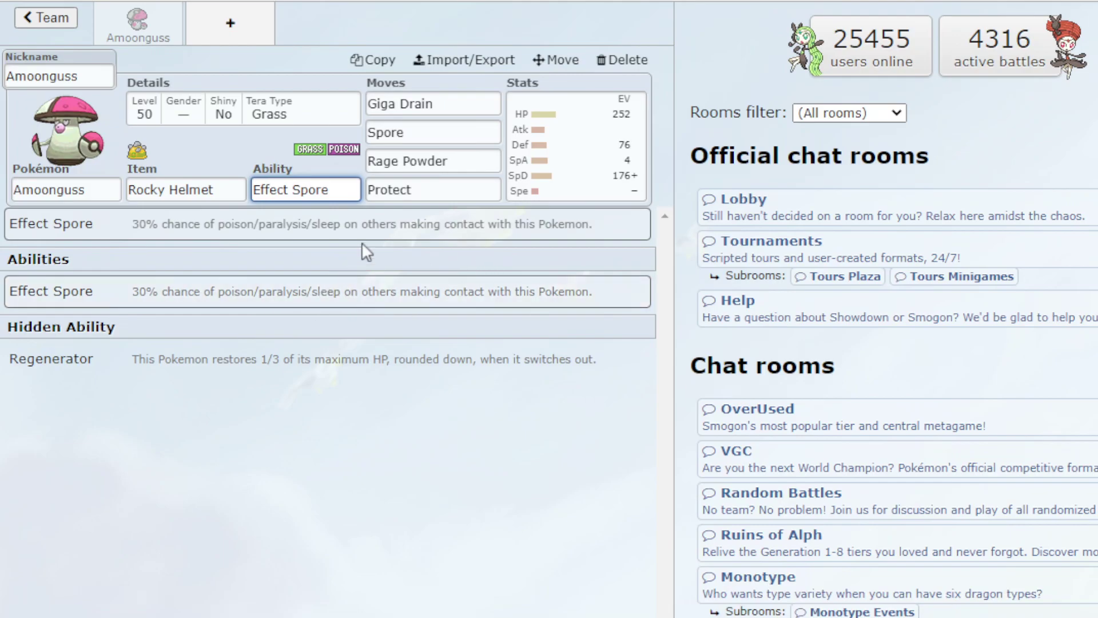
- Check moves Giga Drain, Spore, Rage Powder and Protect, then view level 50, Tera Grass details
click(412, 108)
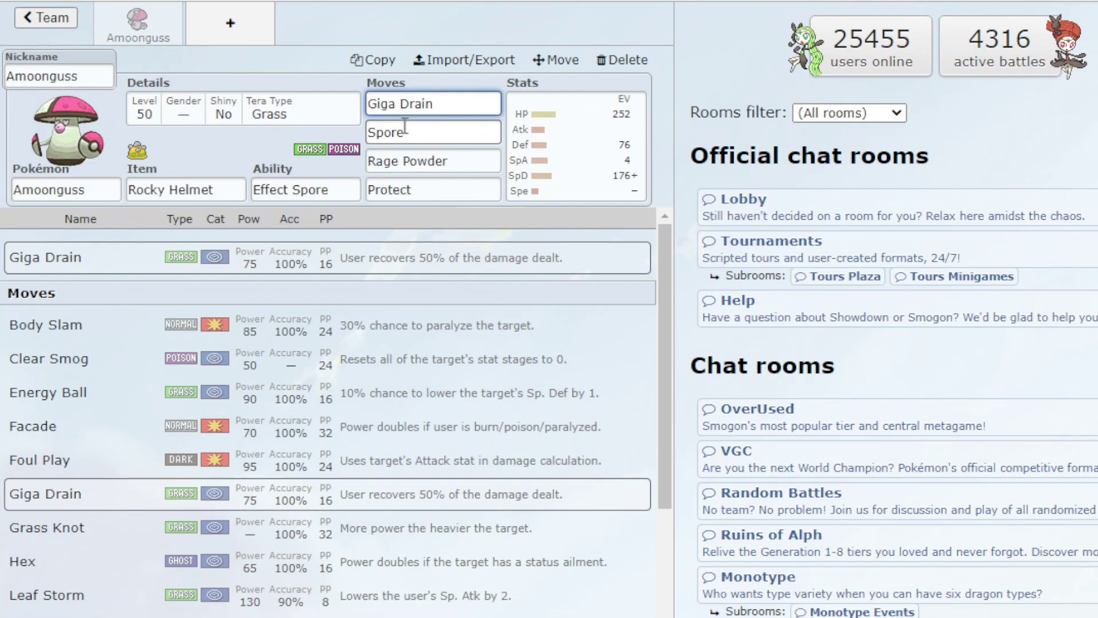
drag(440, 104, 345, 114)
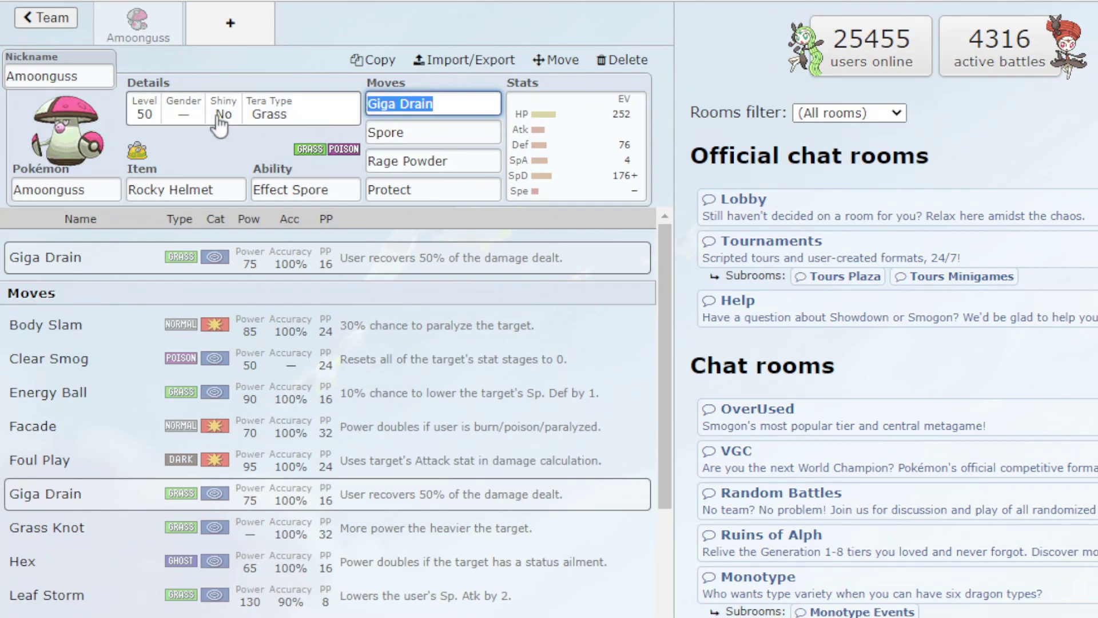
click(426, 133)
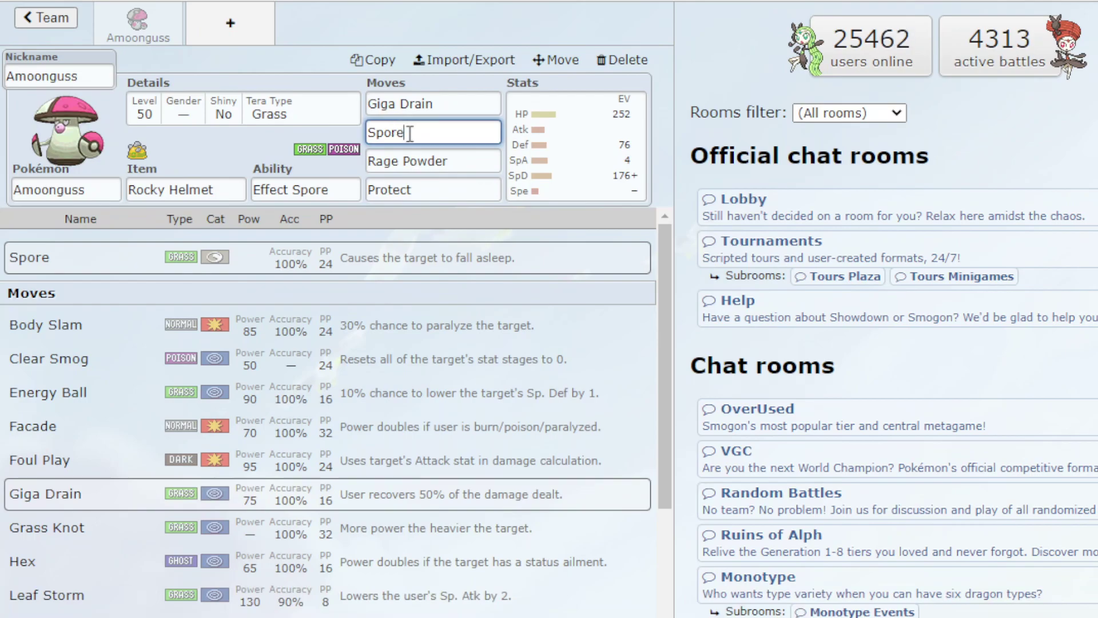
click(455, 163)
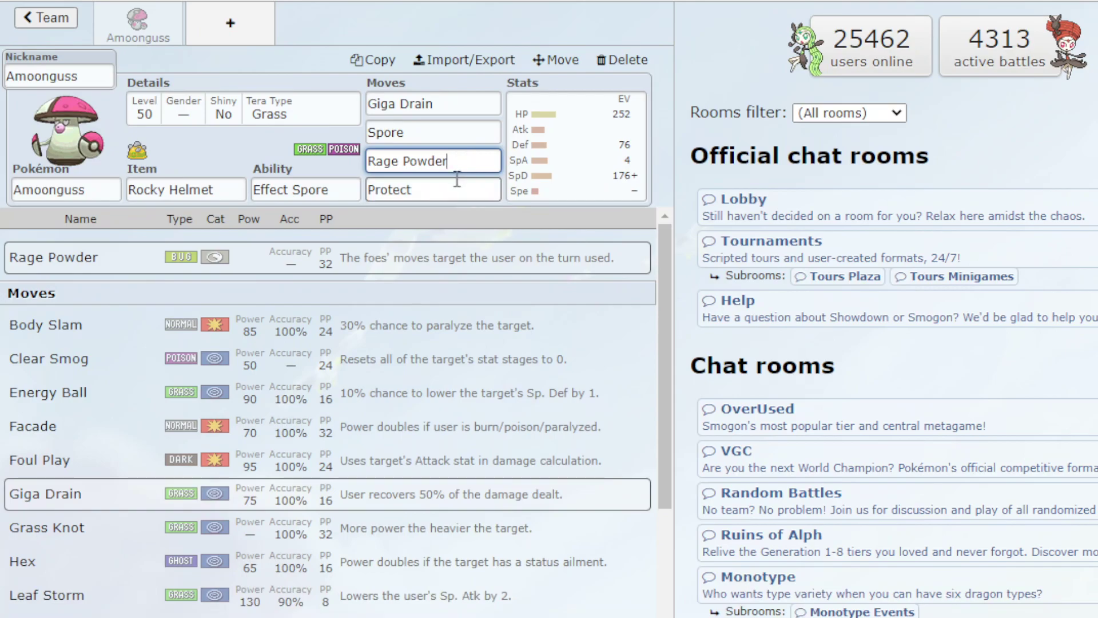
click(457, 179)
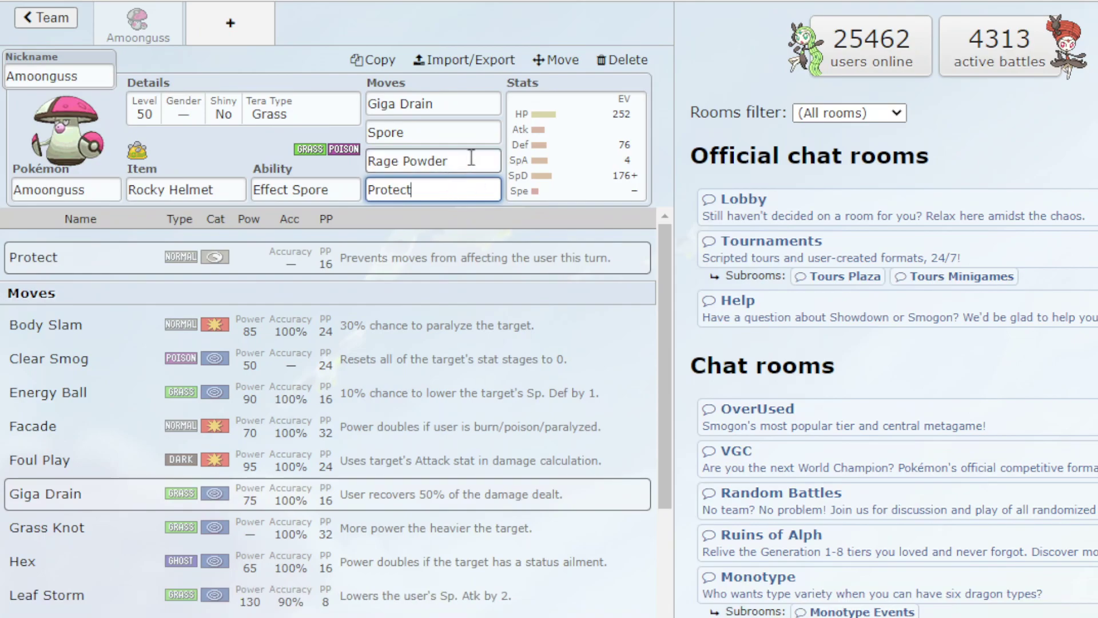
click(296, 121)
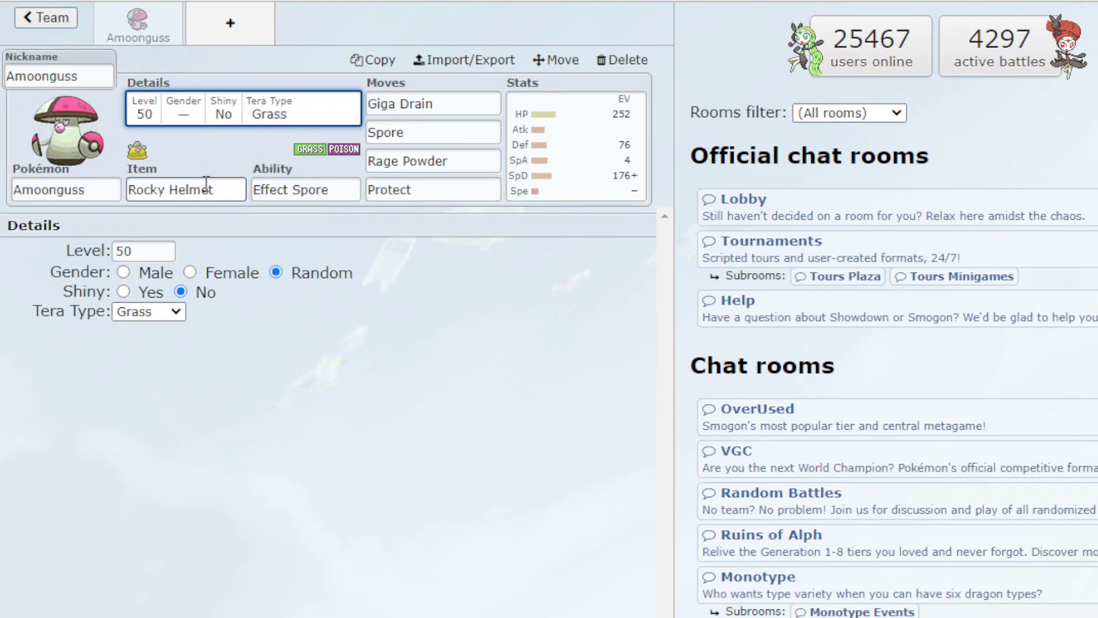
- Return to the learnable move list for the second move, Spore
click(330, 187)
click(411, 157)
click(415, 132)
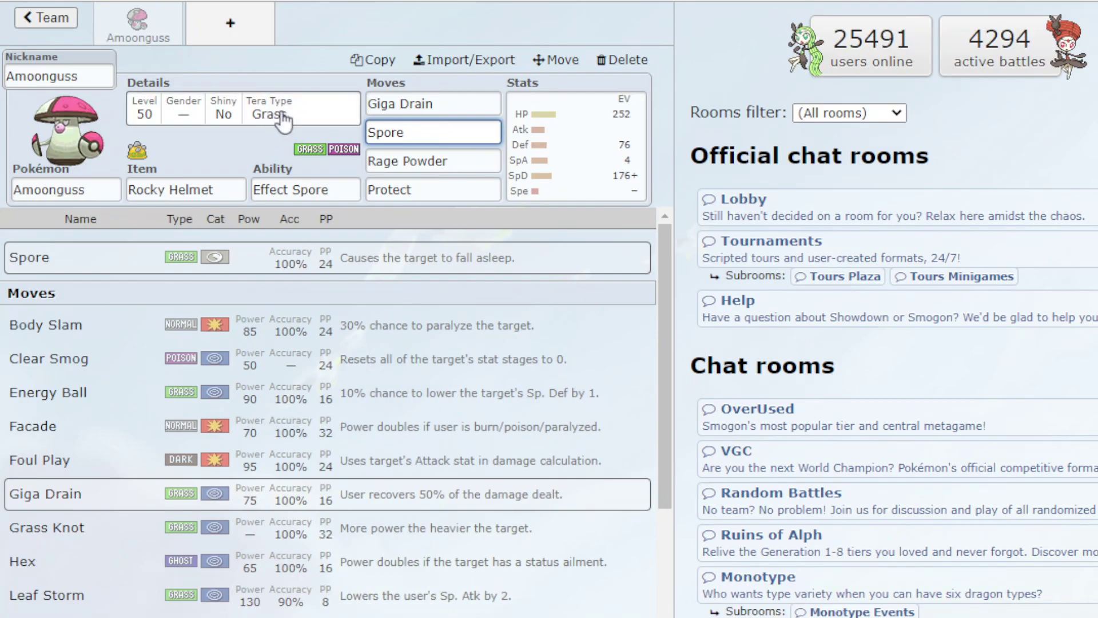
- Go from the Spore move list to Giga Drain's, selecting its move name
click(522, 144)
click(426, 131)
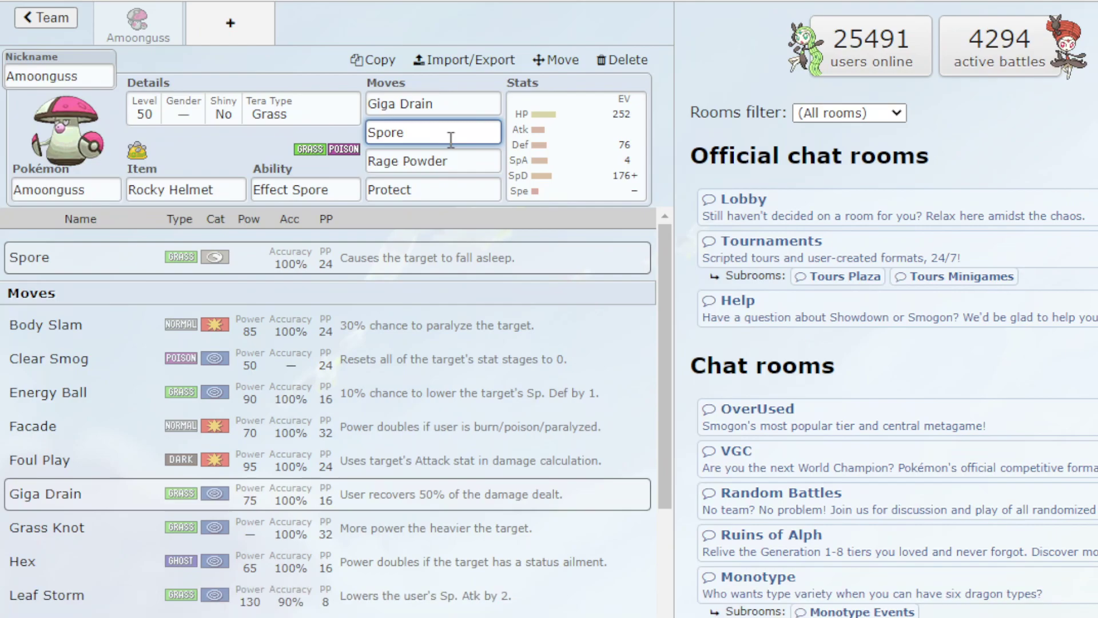
click(445, 106)
click(460, 104)
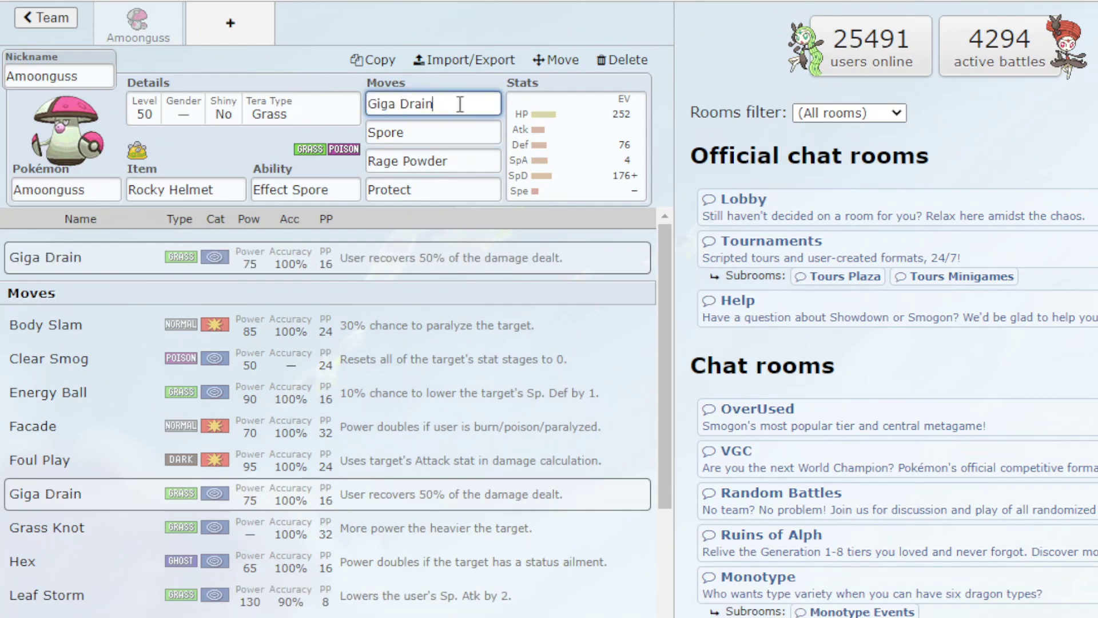
drag(460, 104, 372, 104)
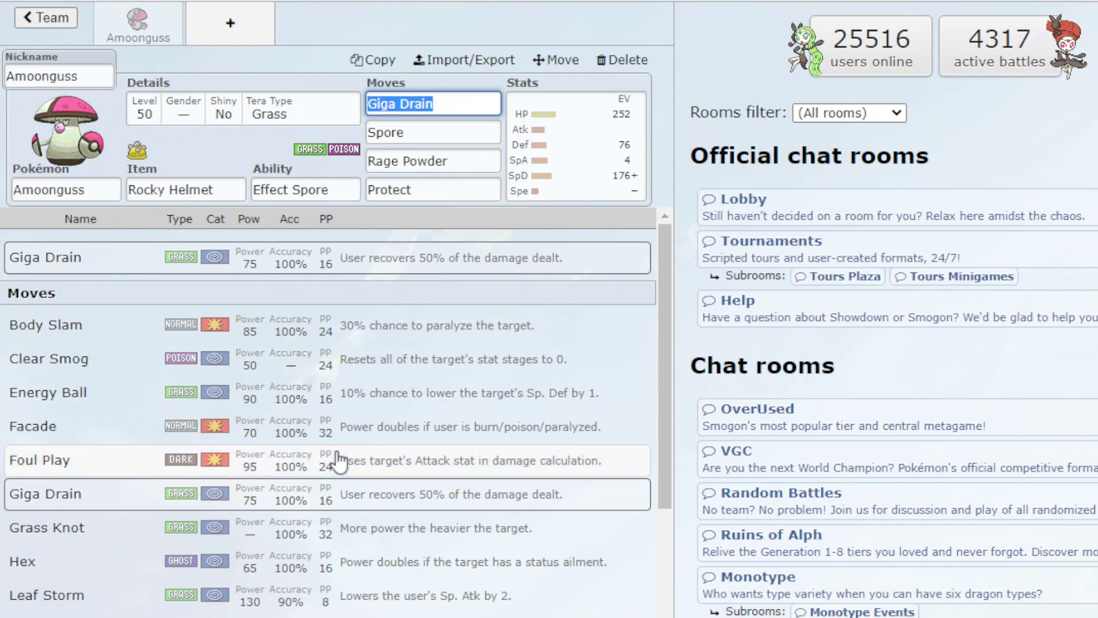
click(445, 105)
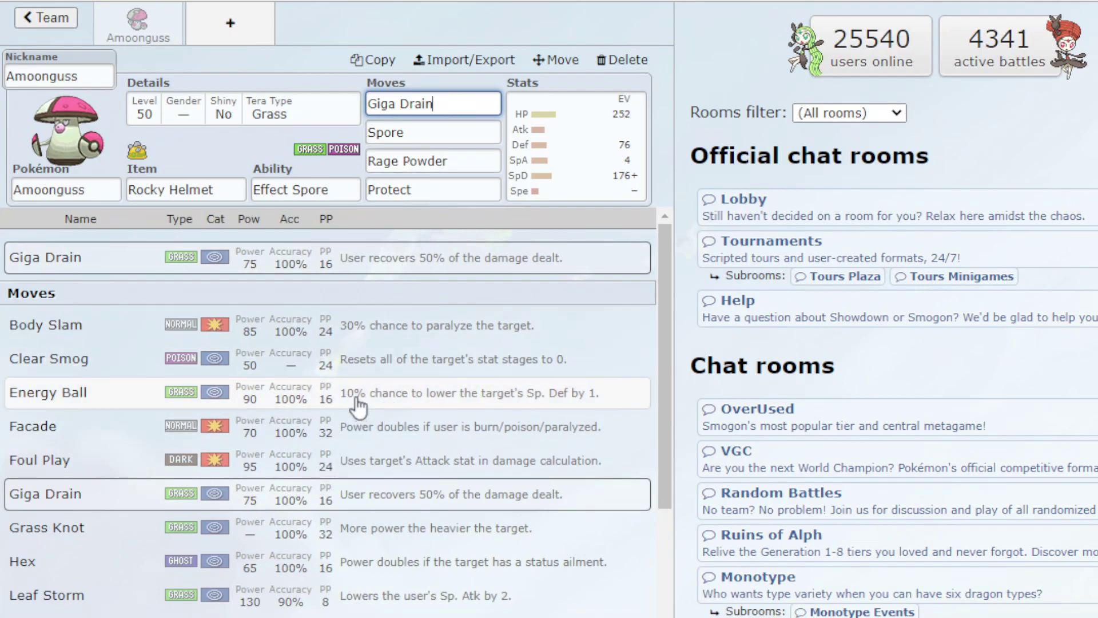
- Scroll through Amoonguss's full learnable move list and reselect Giga Drain
scroll(348, 403, down, 2)
scroll(347, 403, down, 2)
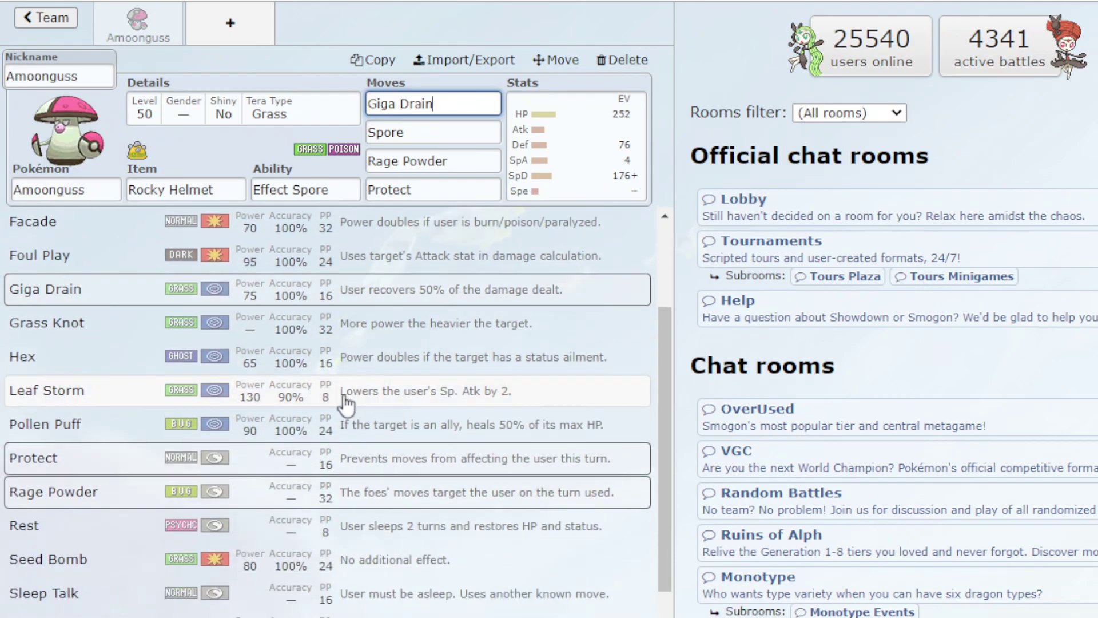
scroll(346, 404, down, 2)
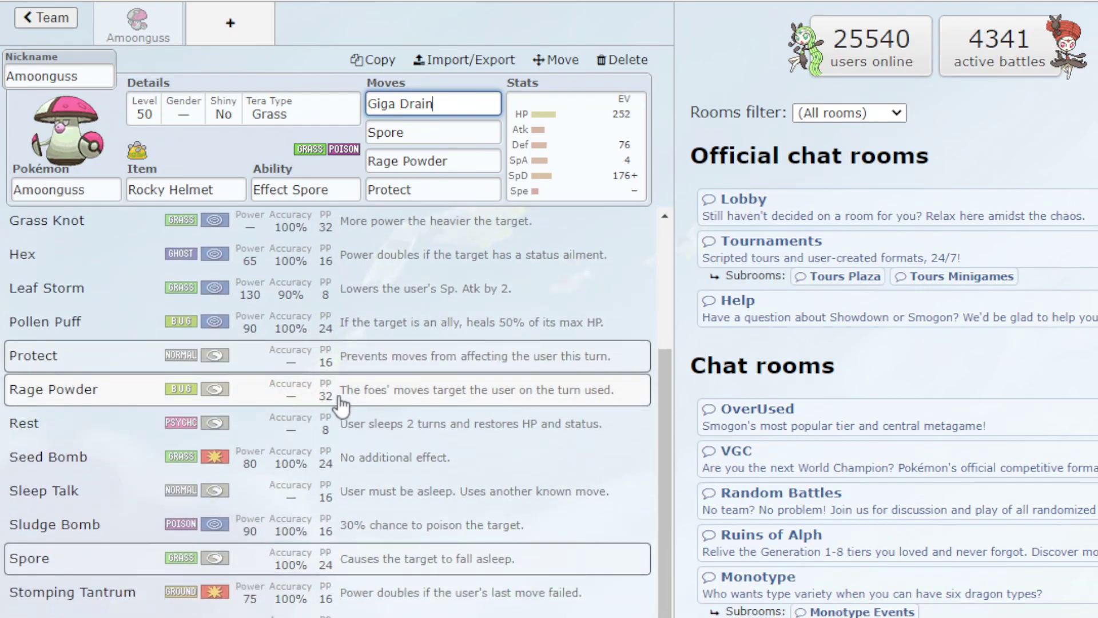
scroll(361, 404, down, 2)
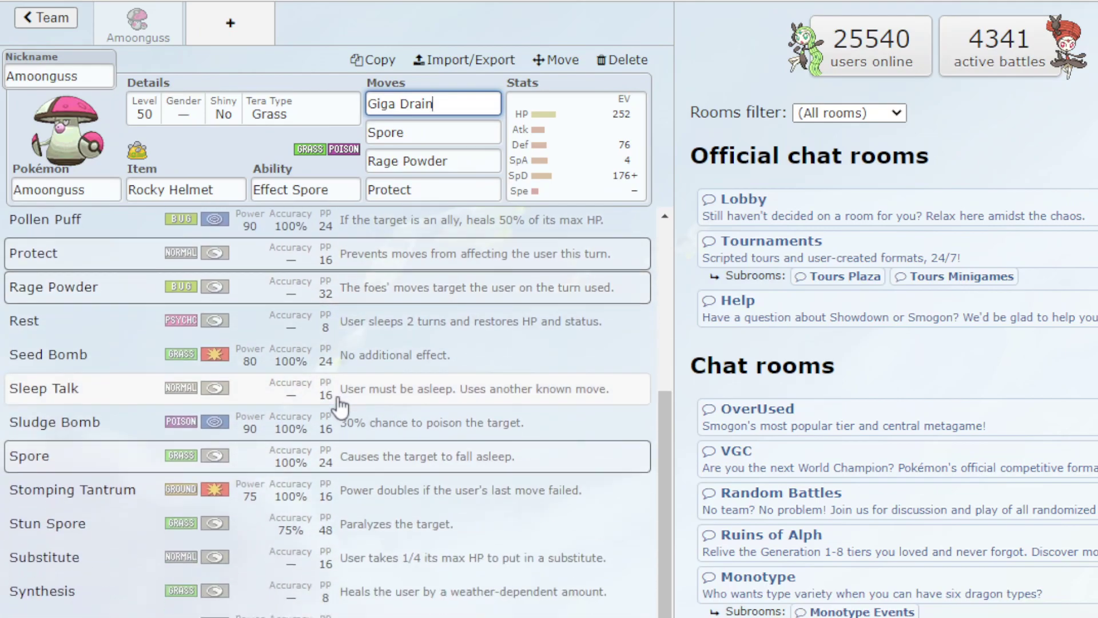
scroll(362, 457, up, 8)
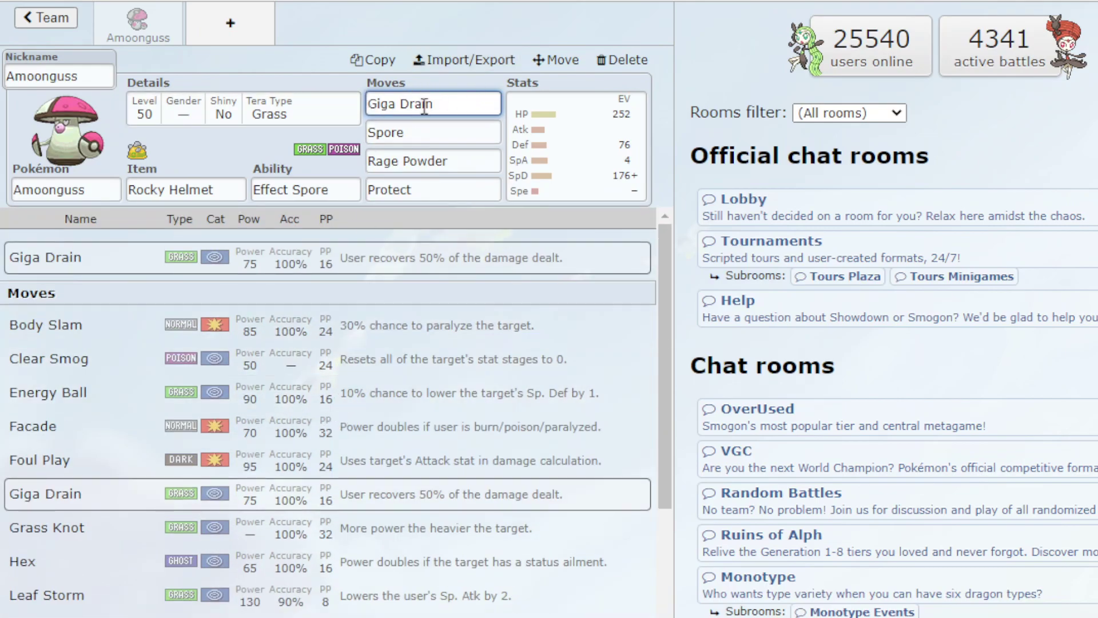
click(400, 104)
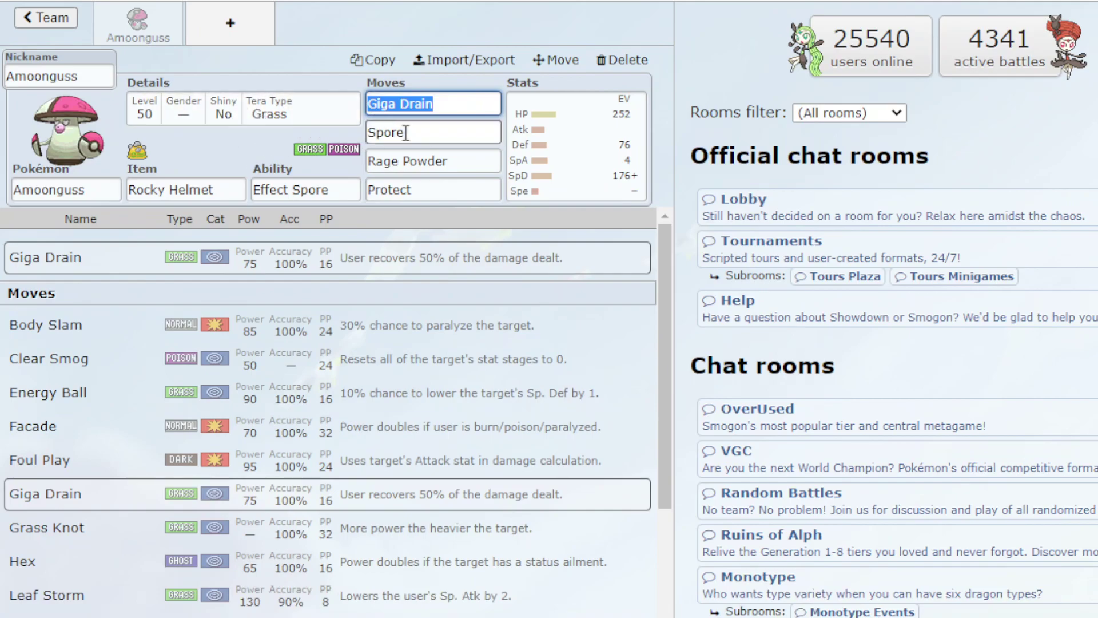
- Remove the + boost from Sp. Def EVs and add + to Defense EVs
click(583, 159)
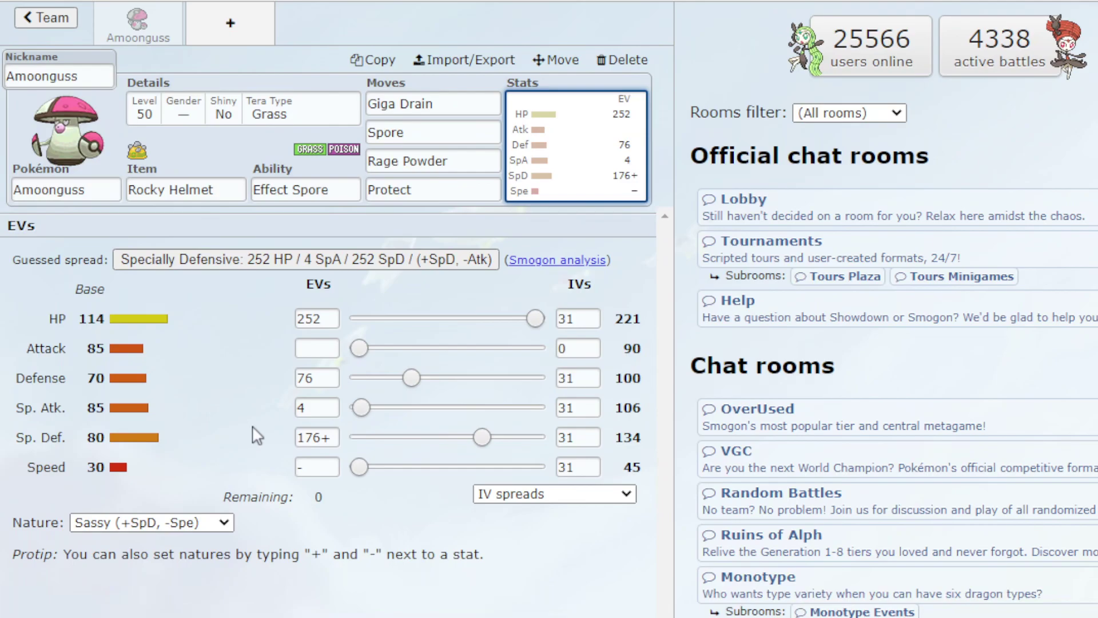
click(167, 527)
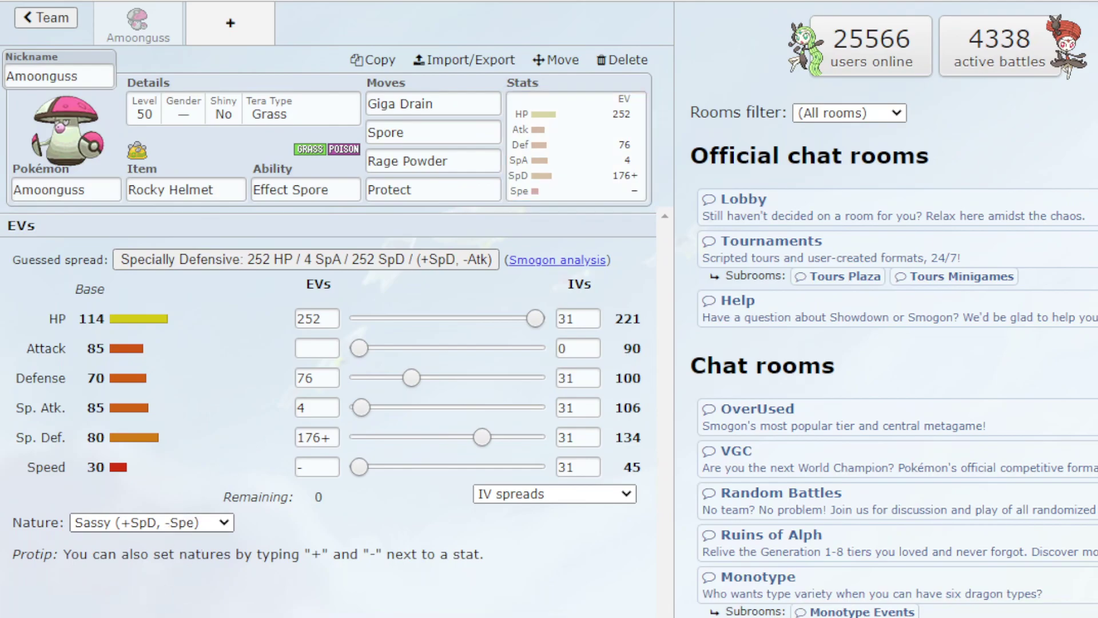
click(334, 437)
key(BackSpace)
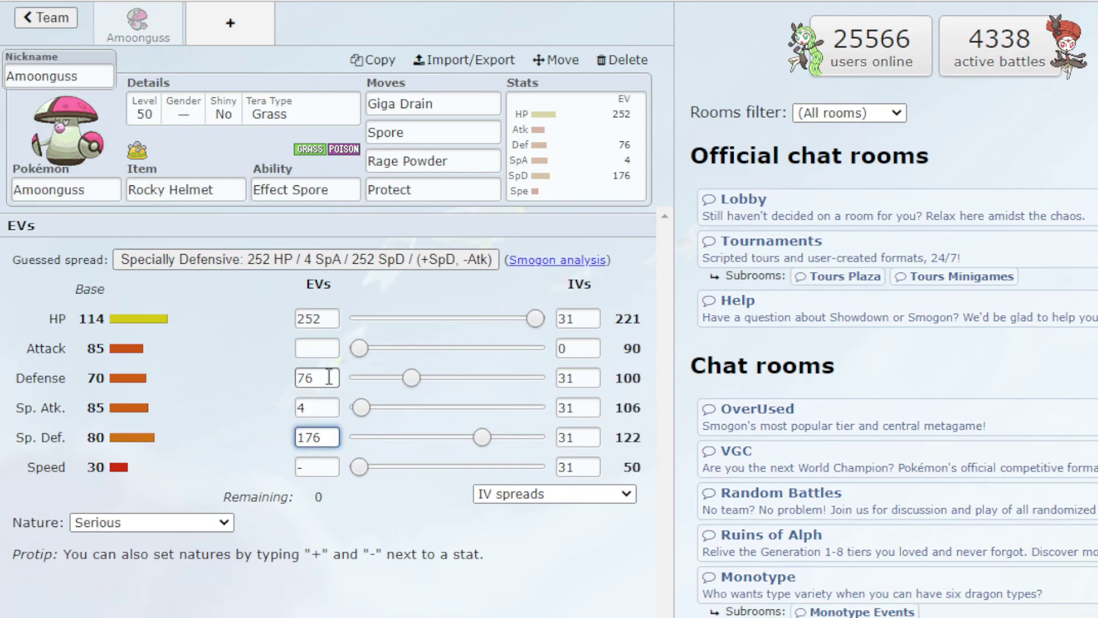
click(329, 376)
text(=)
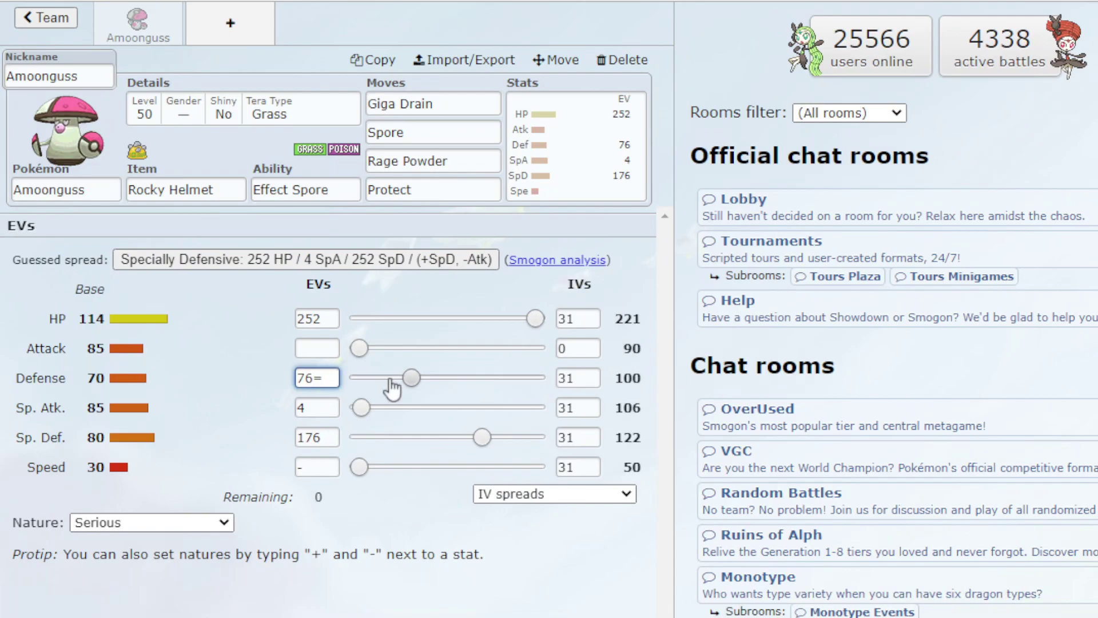
text(+)
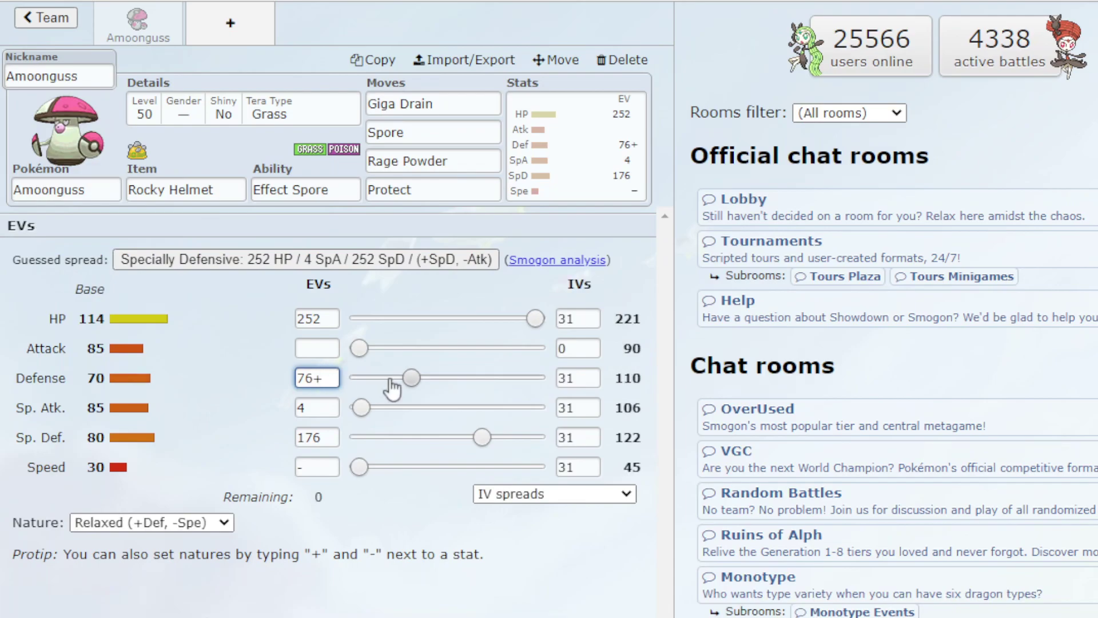
- Confirm Relaxed (+Def, -Spe) and trim Sp. Def EVs to 172, leaving 4 unassigned
click(382, 511)
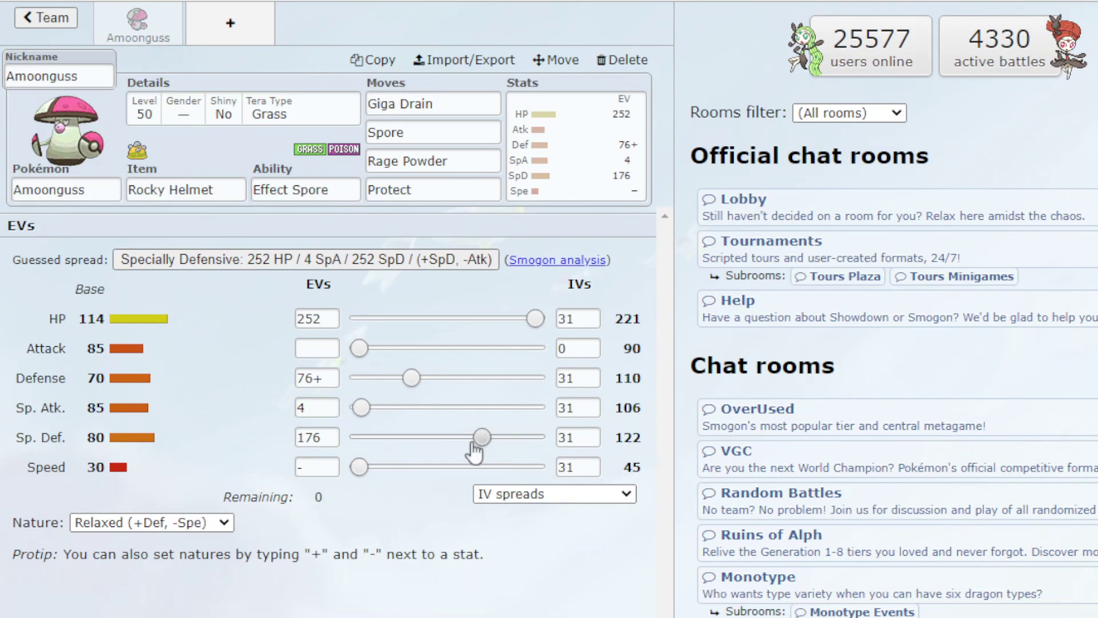
mouse_move(475, 439)
mouse_down()
mouse_move(466, 437)
mouse_move(479, 438)
mouse_up()
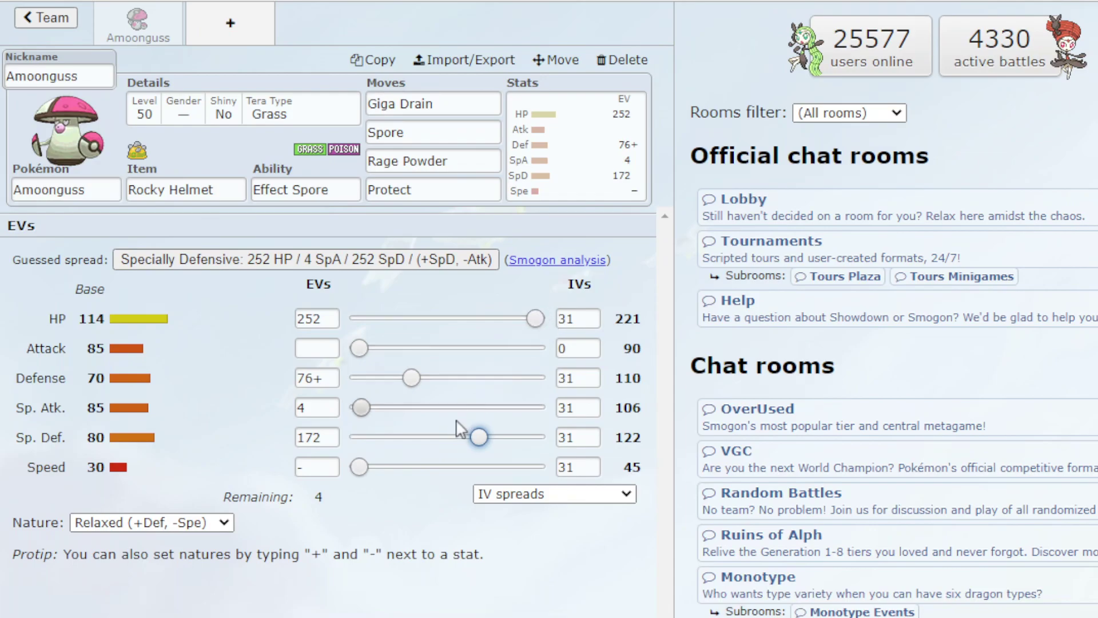
mouse_move(478, 437)
mouse_down()
mouse_move(499, 438)
mouse_move(476, 438)
mouse_up()
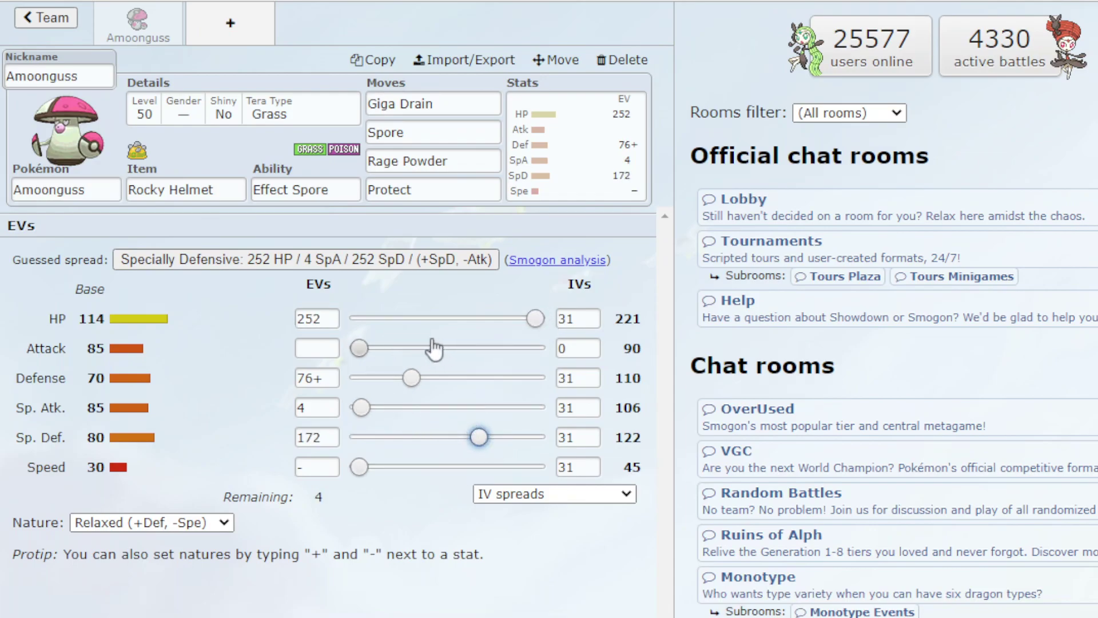